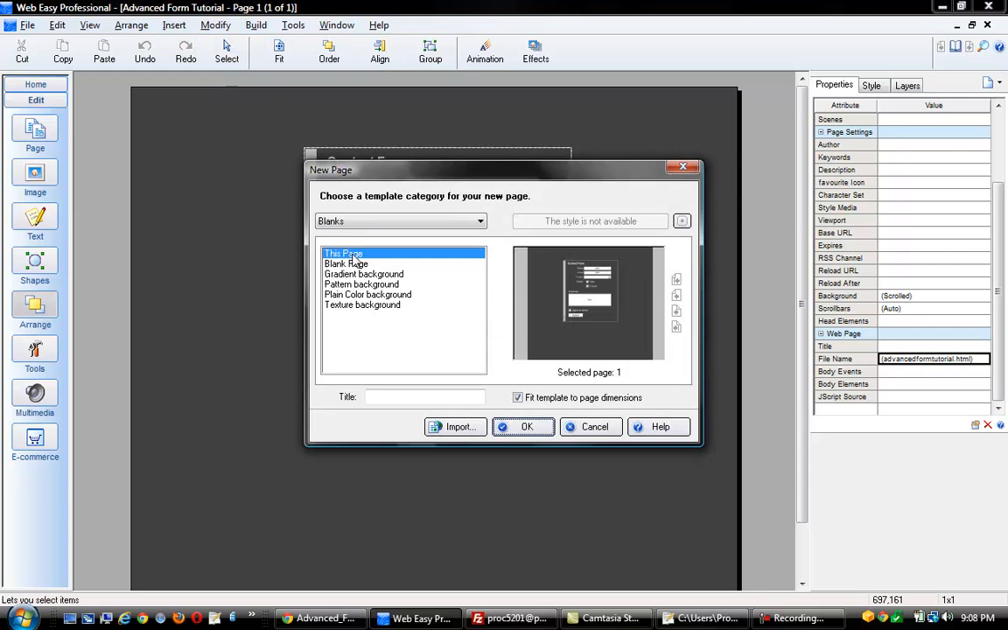
Create a new page titled 'Thank You' as a copy of the current page
{"action": "left_click", "coordinate": [384, 397]}
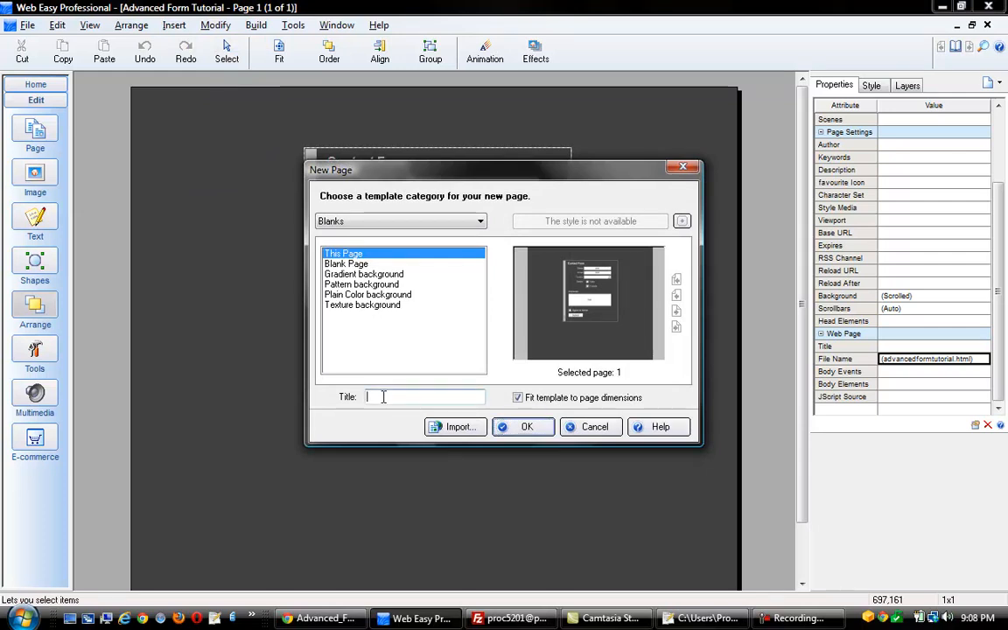
{"action": "type", "text": "Thank You"}
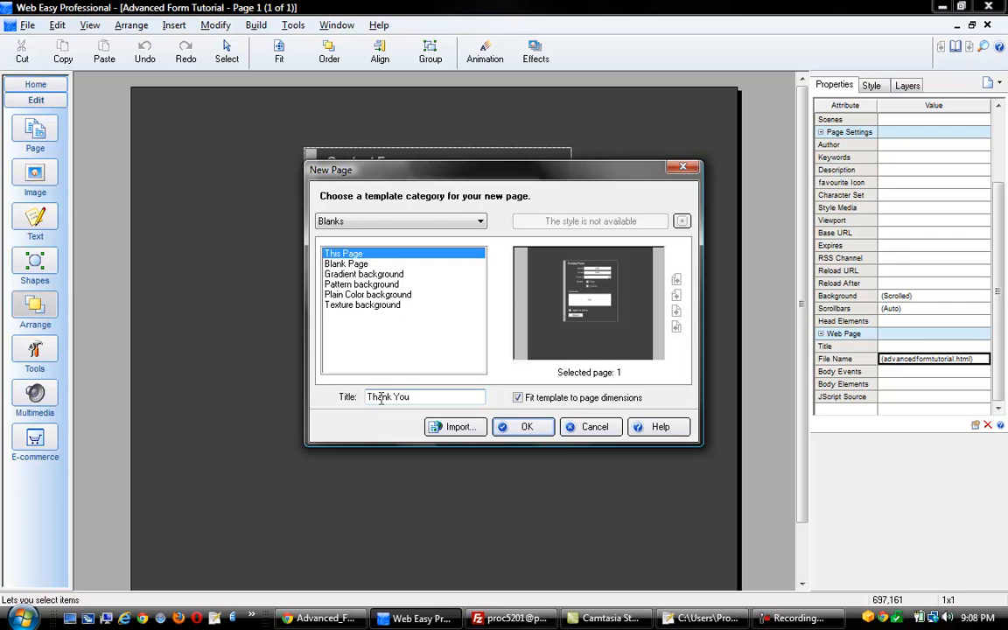
{"action": "left_click", "coordinate": [523, 427]}
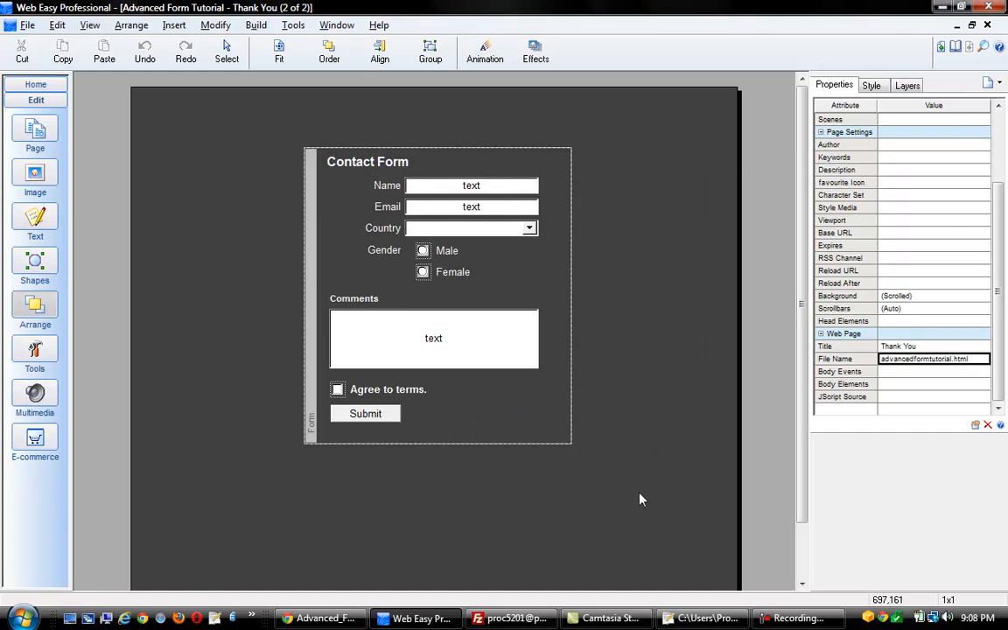
Delete all the contact form elements and place a new plain text box on the page
{"action": "left_click_drag", "start_coordinate": [636, 496], "coordinate": [255, 118]}
{"action": "key", "text": "Delete"}
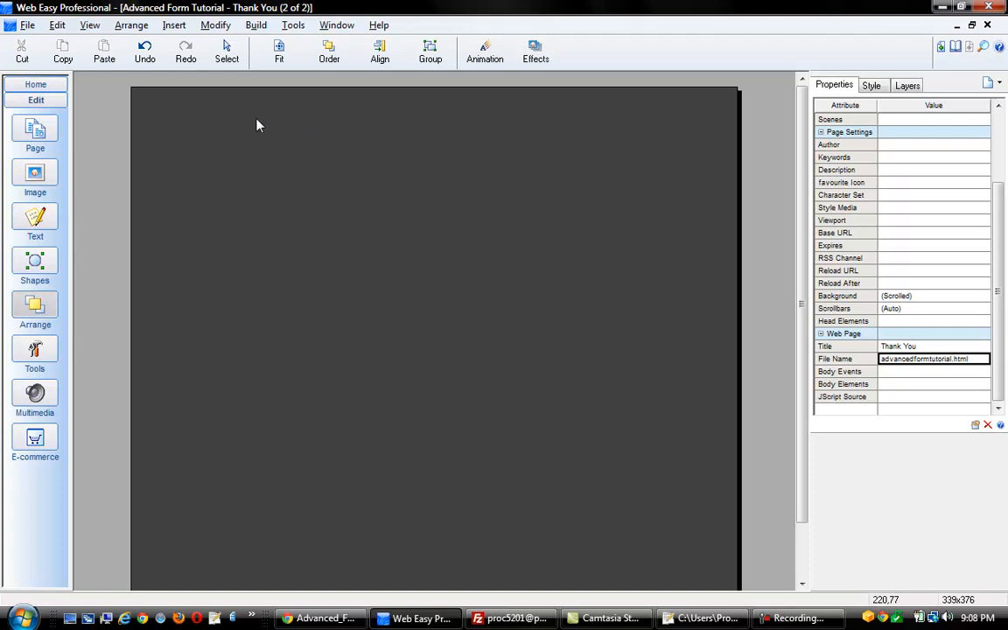
{"action": "left_click", "coordinate": [175, 25]}
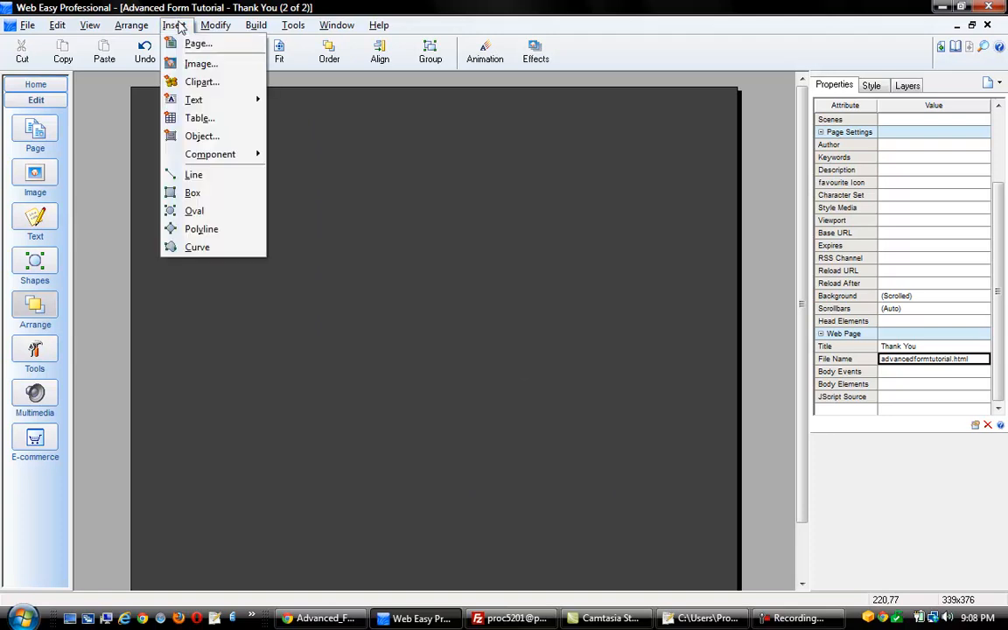
{"action": "mouse_move", "coordinate": [212, 104]}
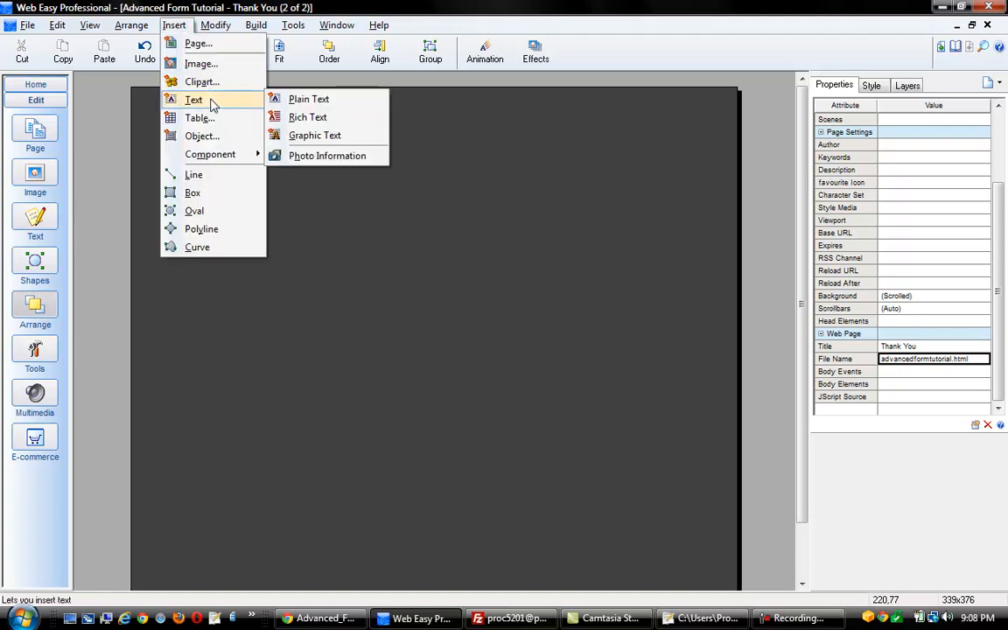
{"action": "left_click", "coordinate": [306, 100]}
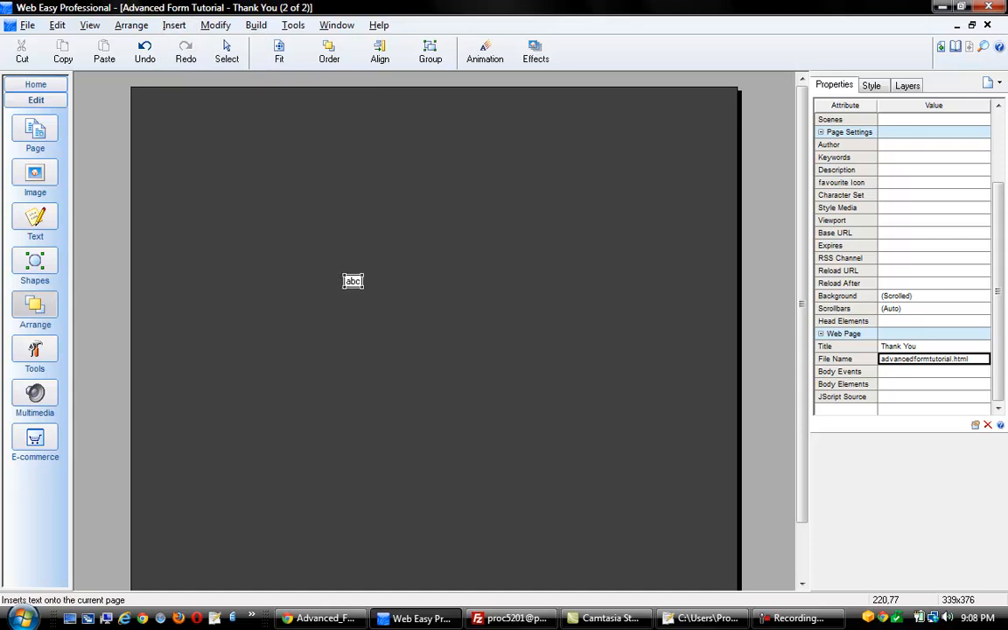
{"action": "left_click", "coordinate": [353, 281]}
Make the text box read 'Thank You!' and enlarge it to about 193x82
{"action": "double_click", "coordinate": [420, 322]}
{"action": "left_click_drag", "start_coordinate": [450, 324], "coordinate": [326, 297]}
{"action": "type", "text": "Thank You!"}
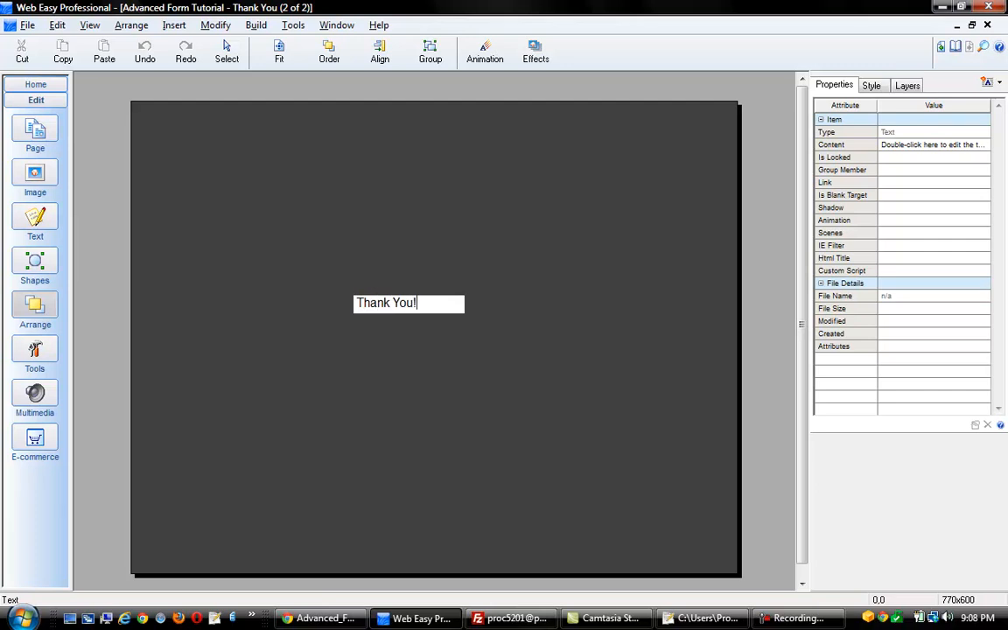
{"action": "left_click", "coordinate": [450, 316]}
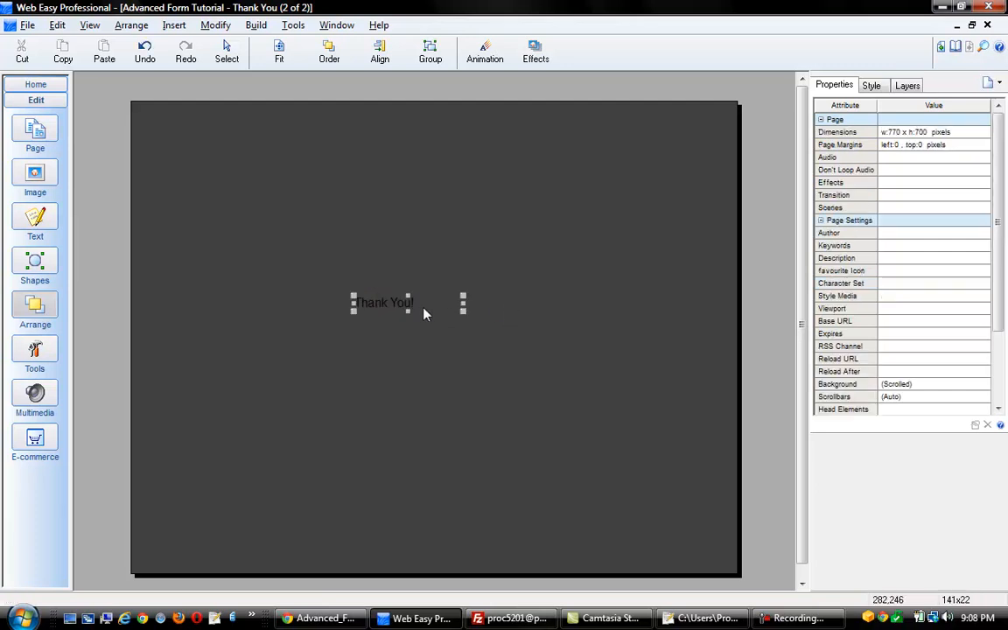
{"action": "left_click", "coordinate": [423, 312]}
{"action": "left_click_drag", "start_coordinate": [463, 312], "coordinate": [504, 358]}
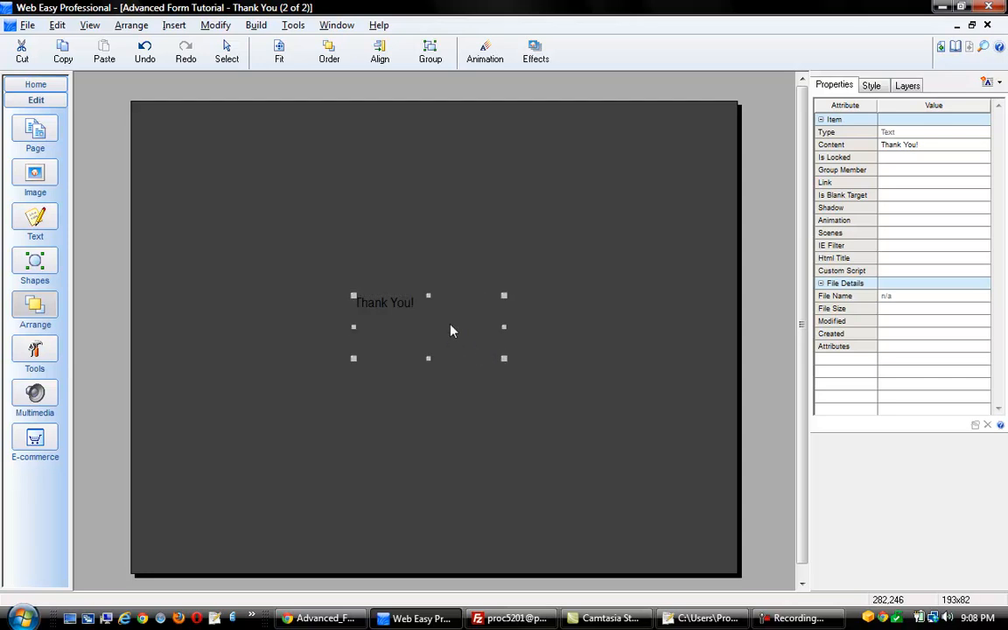
Set the 'Thank You!' text font to white Arial at 20 pt
{"action": "right_click", "coordinate": [450, 330]}
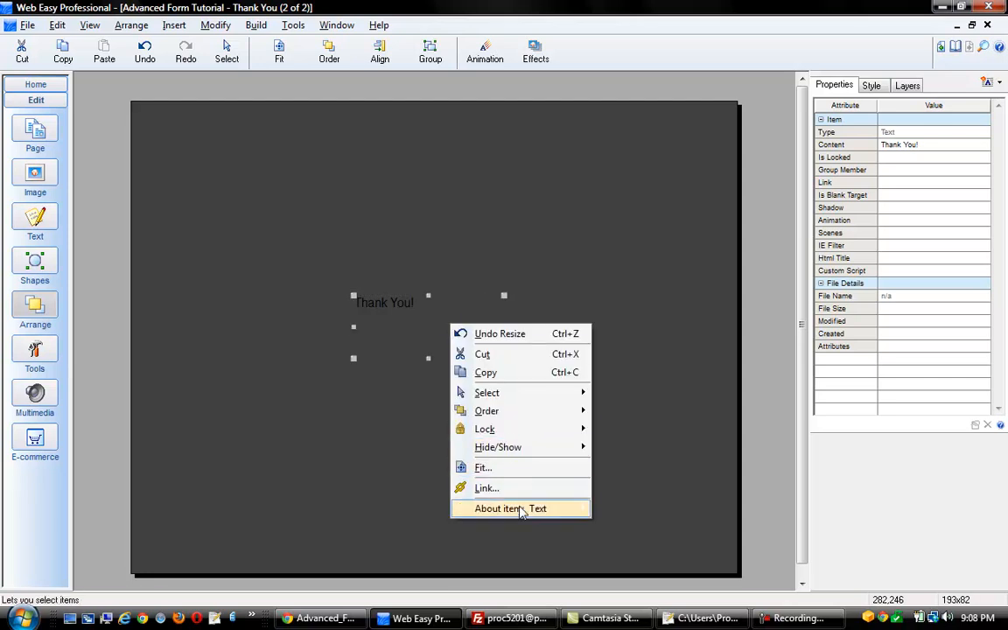
{"action": "mouse_move", "coordinate": [521, 510]}
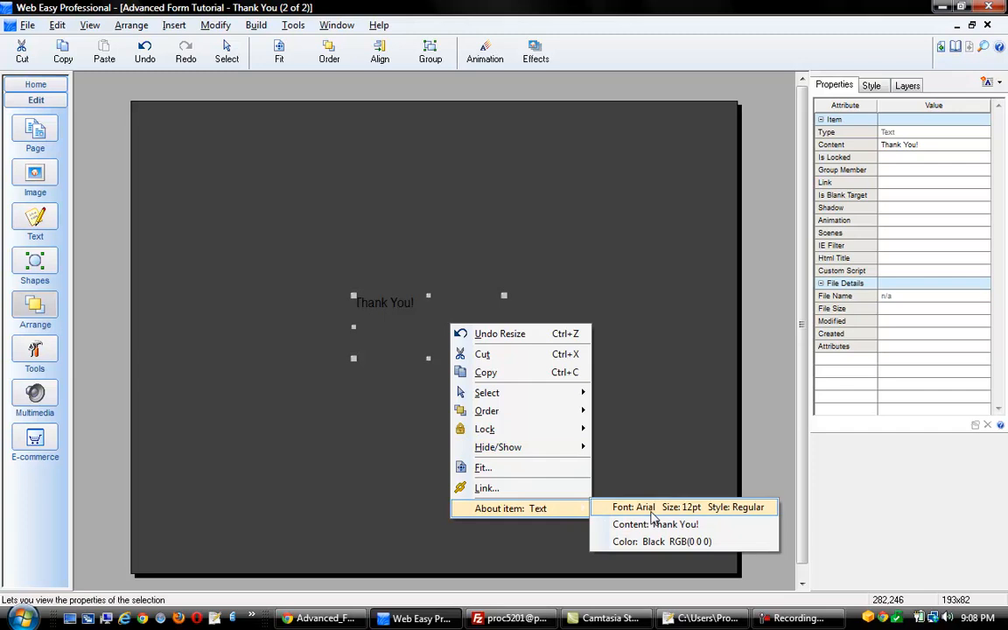
{"action": "left_click", "coordinate": [616, 509]}
{"action": "left_click", "coordinate": [440, 380]}
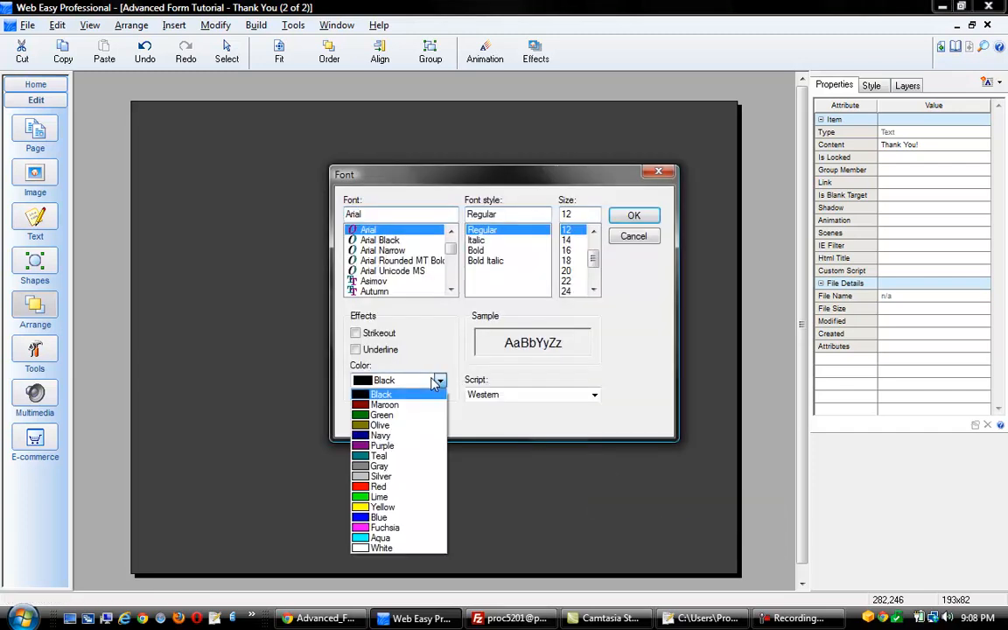
{"action": "left_click", "coordinate": [403, 547]}
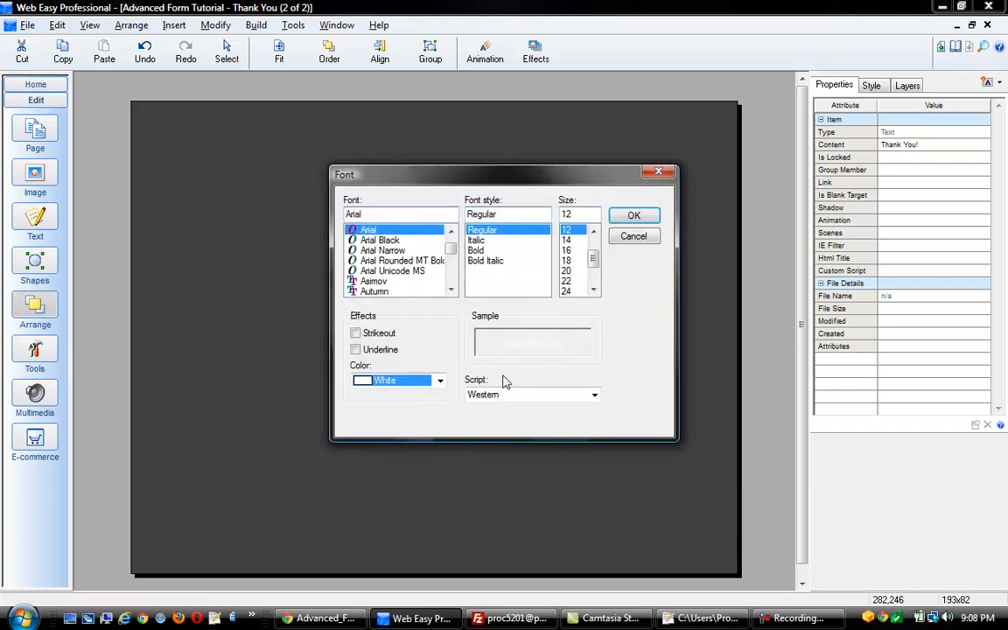
{"action": "left_click", "coordinate": [565, 281]}
{"action": "left_click", "coordinate": [634, 216]}
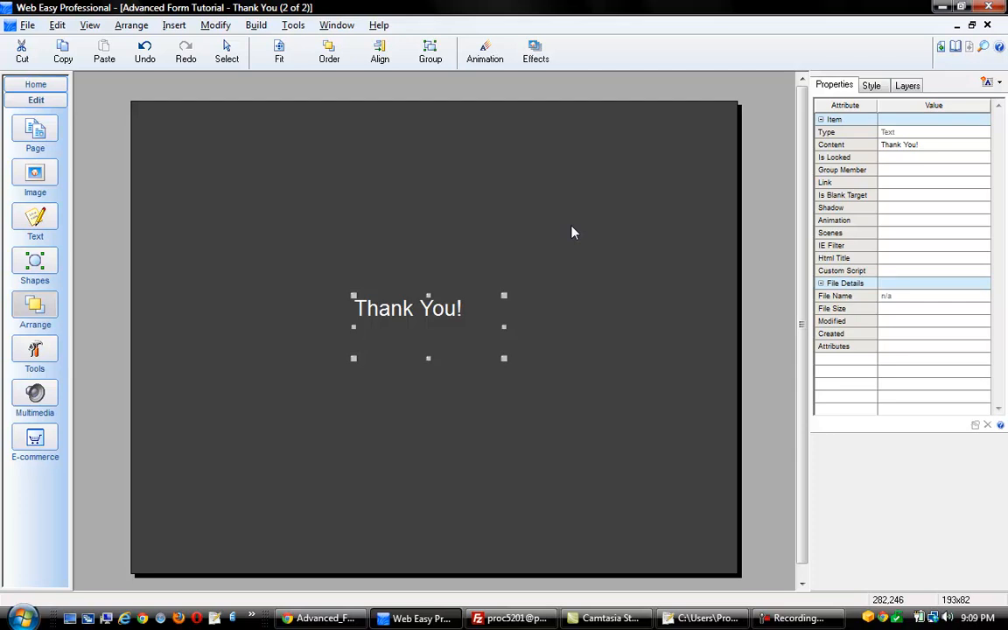
Deselect everything and scroll Properties to the page's title and file name settings
{"action": "right_click", "coordinate": [625, 189]}
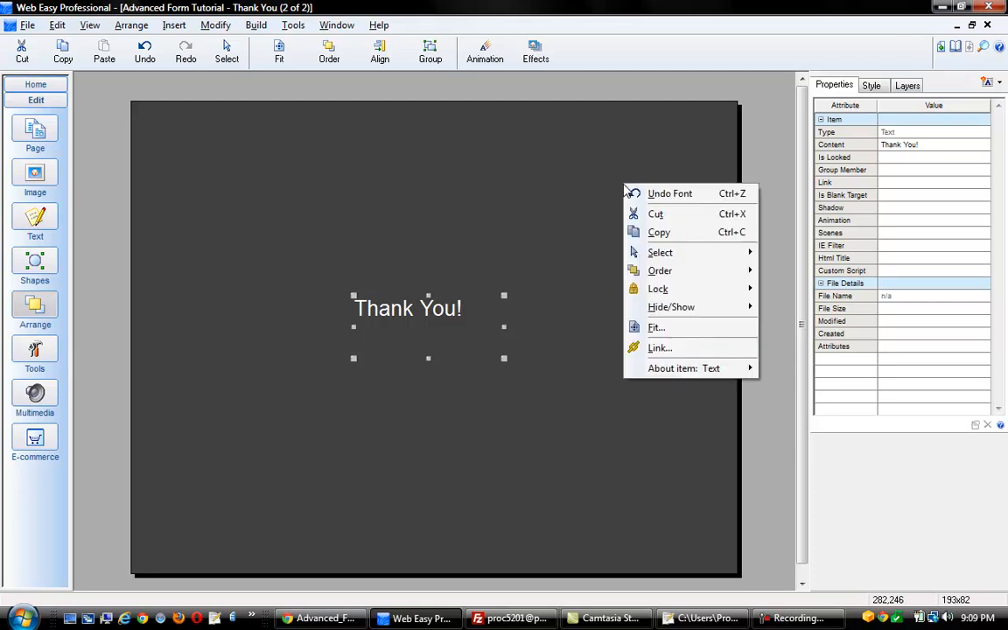
{"action": "mouse_move", "coordinate": [664, 257]}
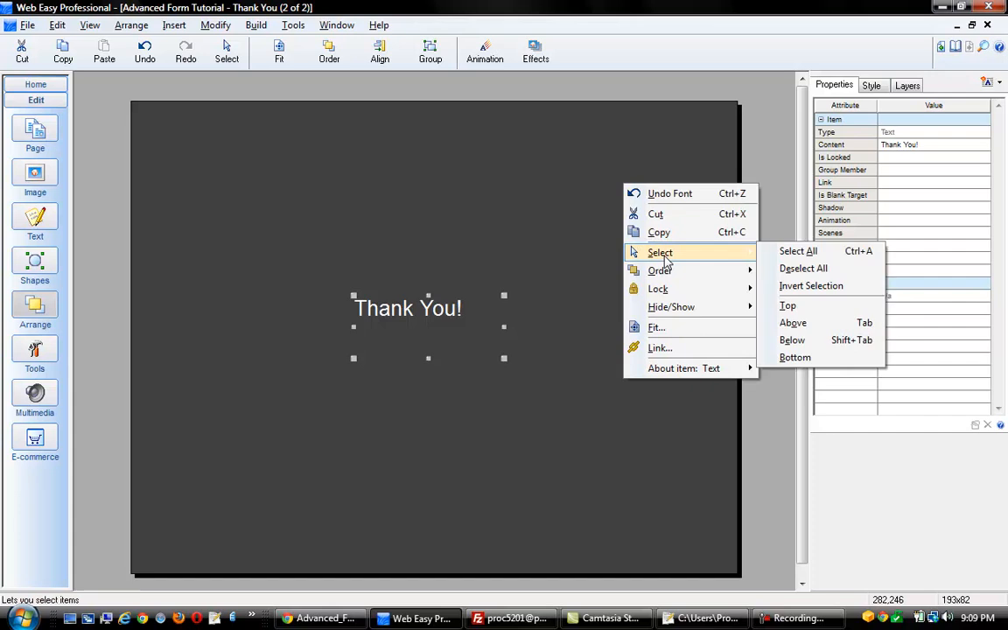
{"action": "left_click", "coordinate": [792, 268]}
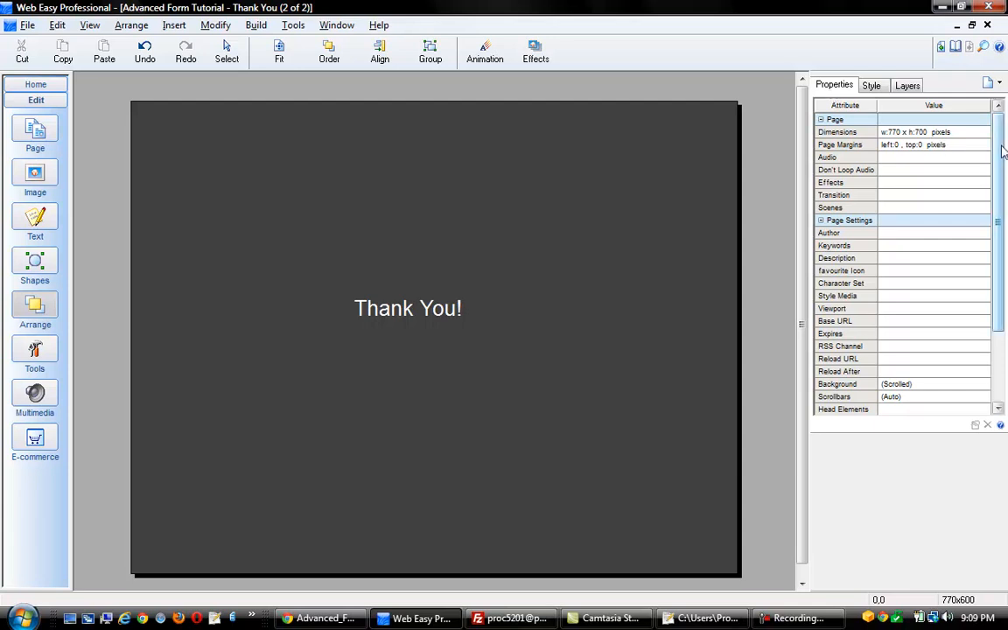
{"action": "left_click_drag", "start_coordinate": [1002, 151], "coordinate": [1002, 276]}
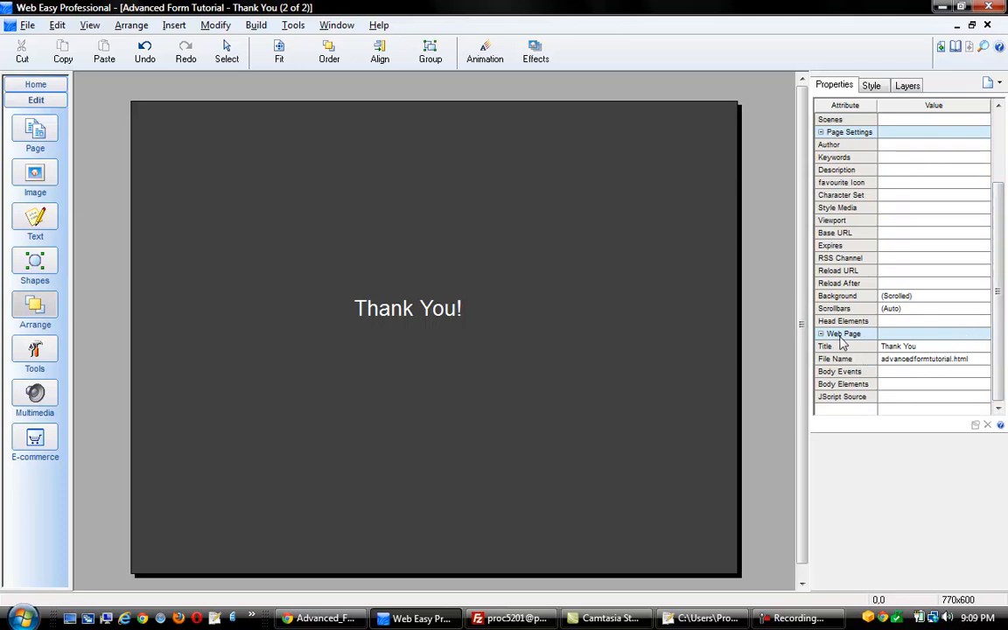
Change the page file name from advancedformtutorial.html to thankyou.html
{"action": "left_click", "coordinate": [907, 362]}
{"action": "left_click_drag", "start_coordinate": [531, 303], "coordinate": [417, 315]}
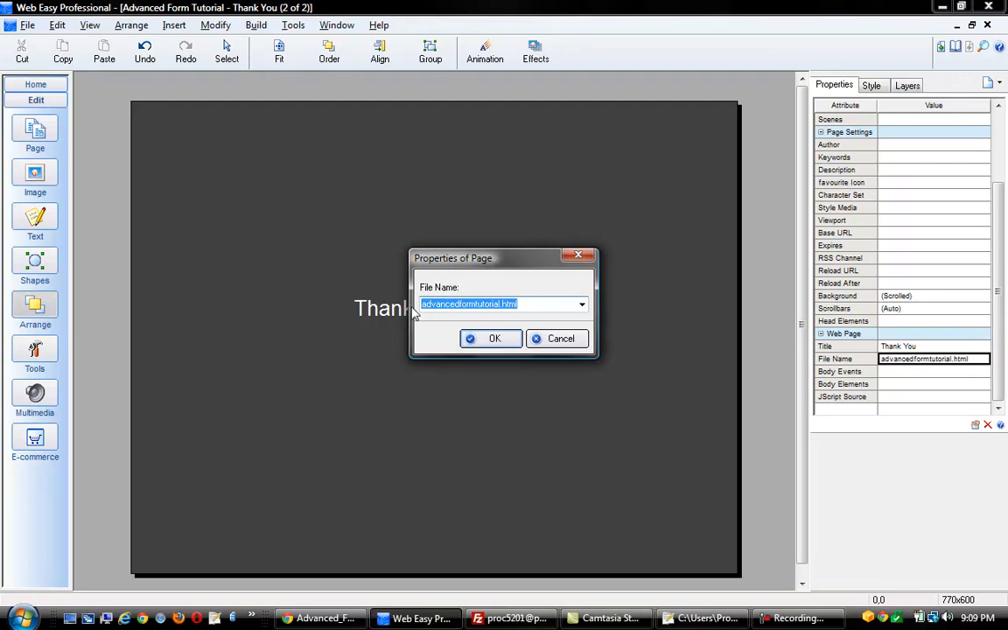
{"action": "key", "text": "BackSpace"}
{"action": "type", "text": "thankyou.html"}
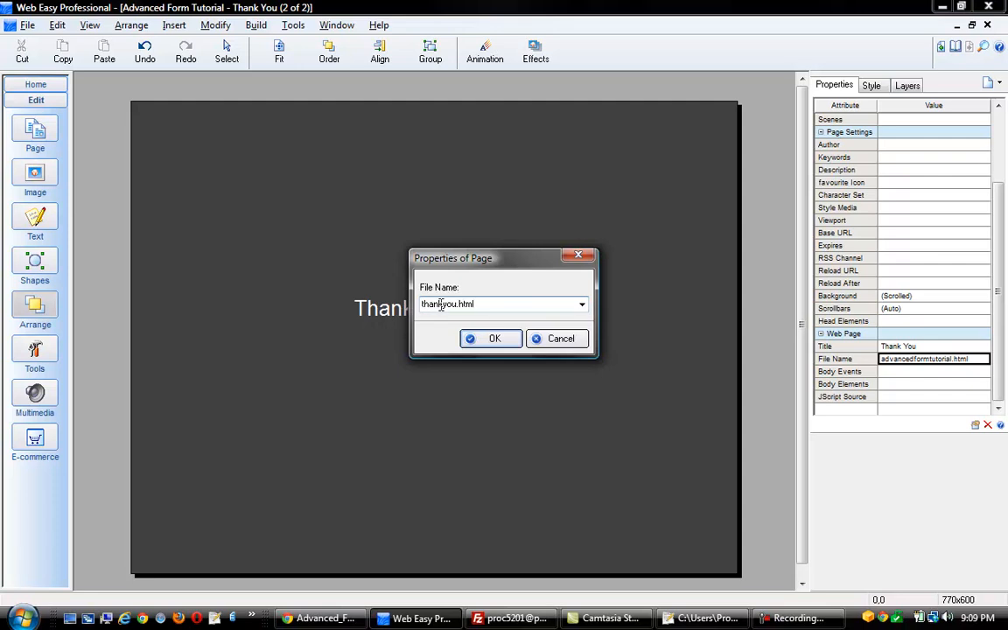
{"action": "left_click", "coordinate": [481, 340]}
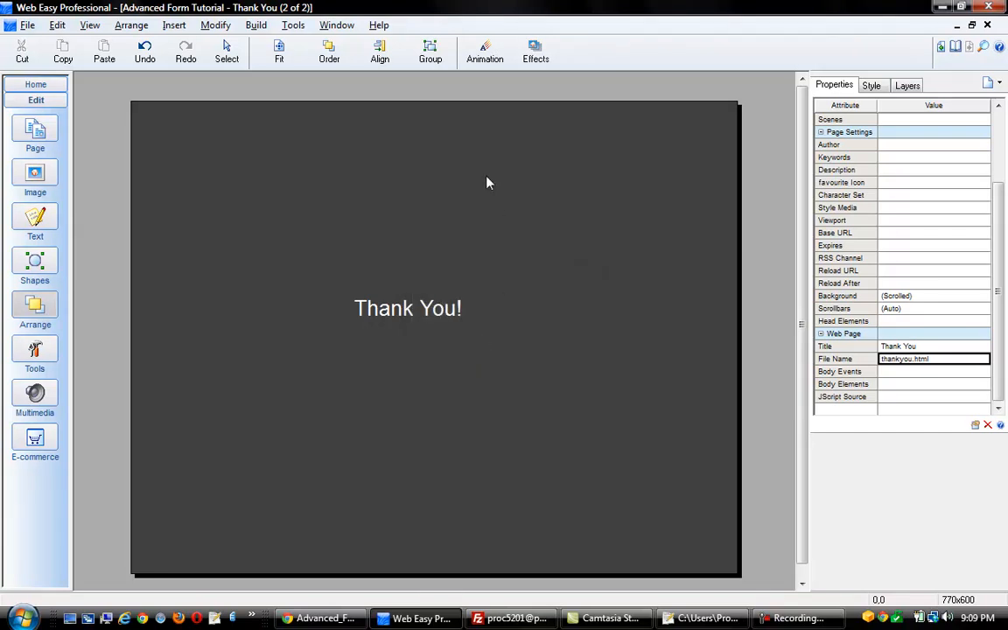
{"action": "left_click", "coordinate": [264, 27]}
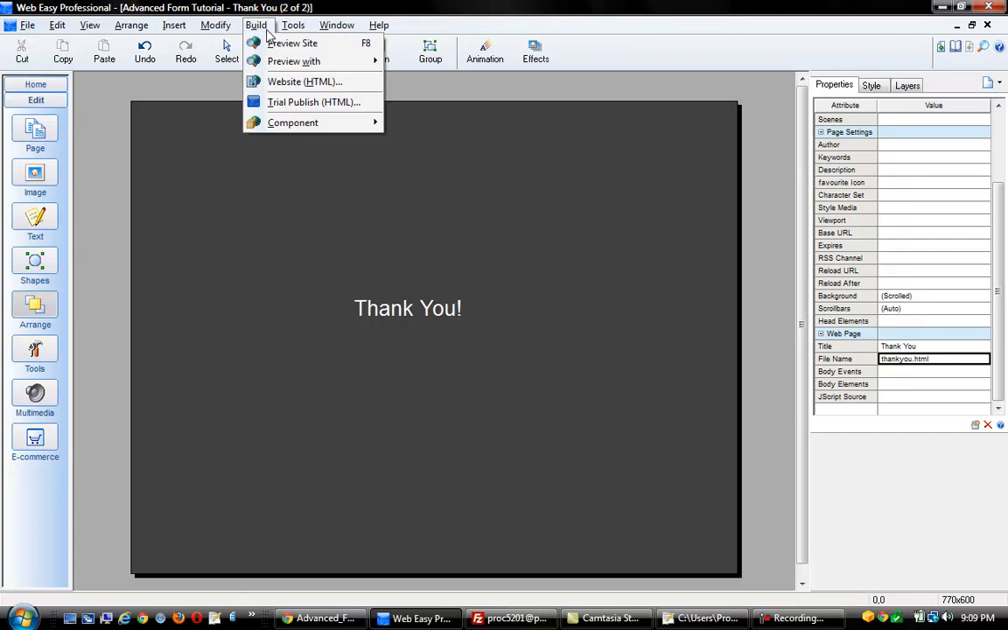
Build the site as HTML, overwriting the existing Advanced_Form_Tutorial package
{"action": "left_click", "coordinate": [289, 84]}
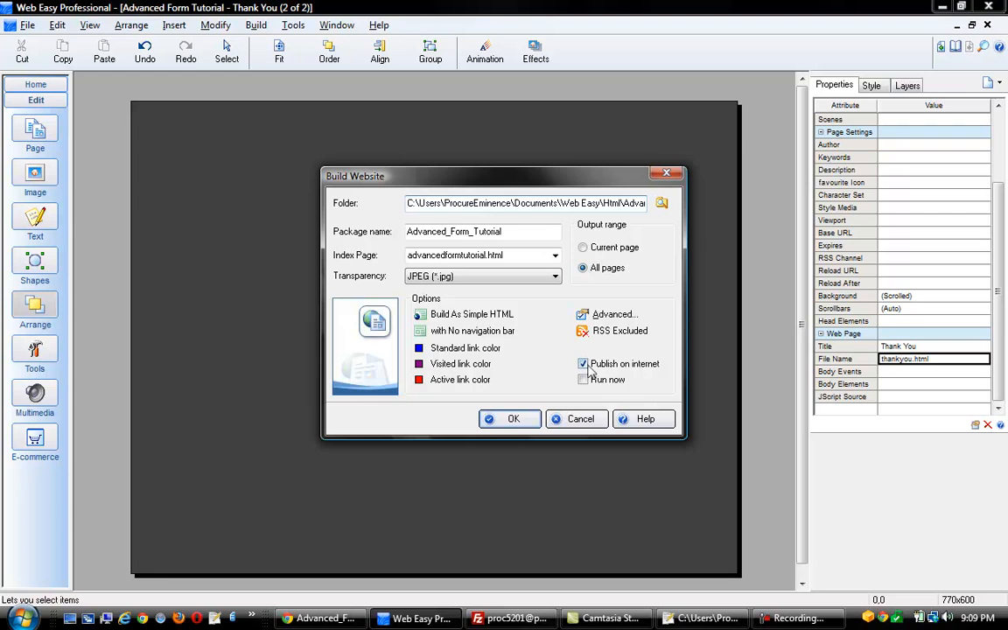
{"action": "left_click", "coordinate": [511, 421]}
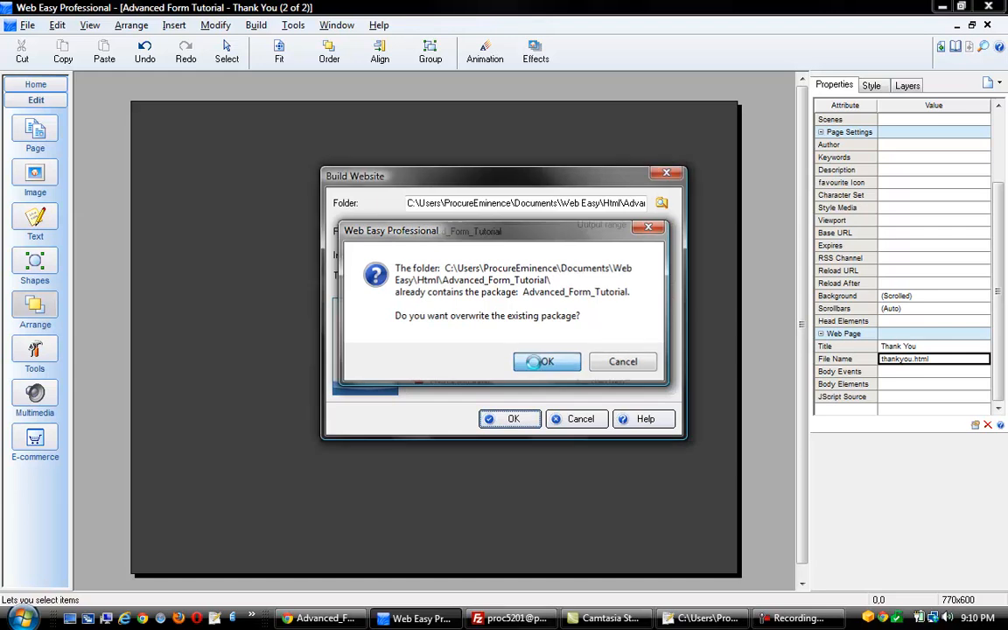
{"action": "left_click", "coordinate": [537, 363]}
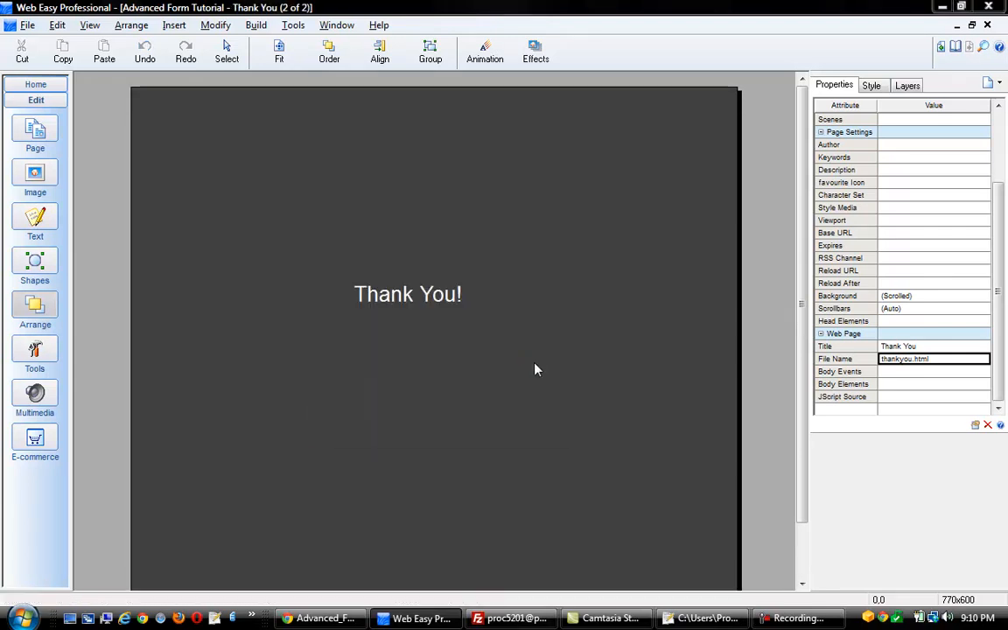
Select the advanced_form_tutorial package, connect to the host and upload it
{"action": "left_click", "coordinate": [592, 416]}
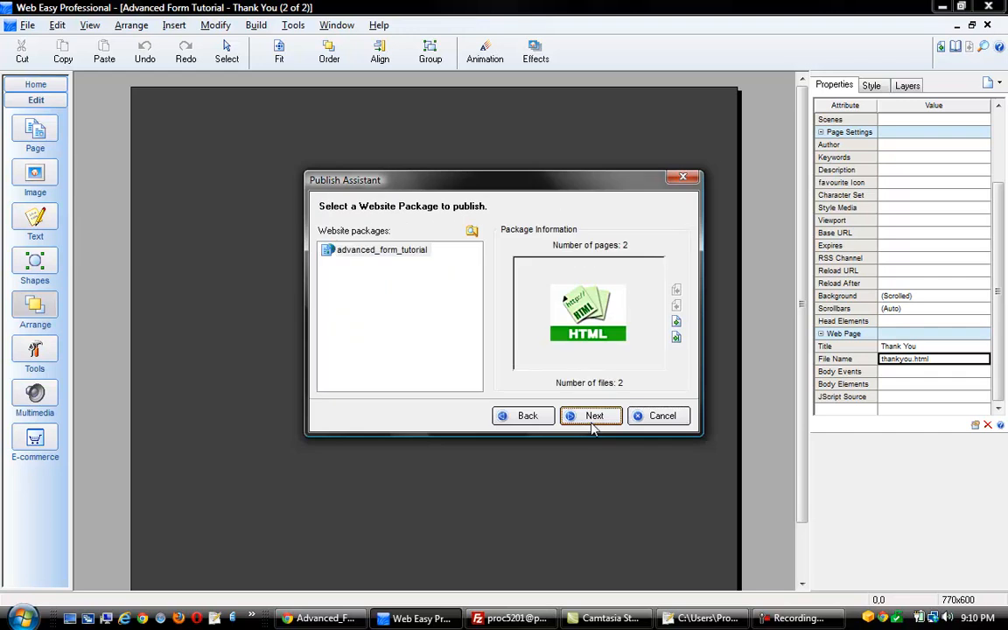
{"action": "left_click", "coordinate": [349, 252]}
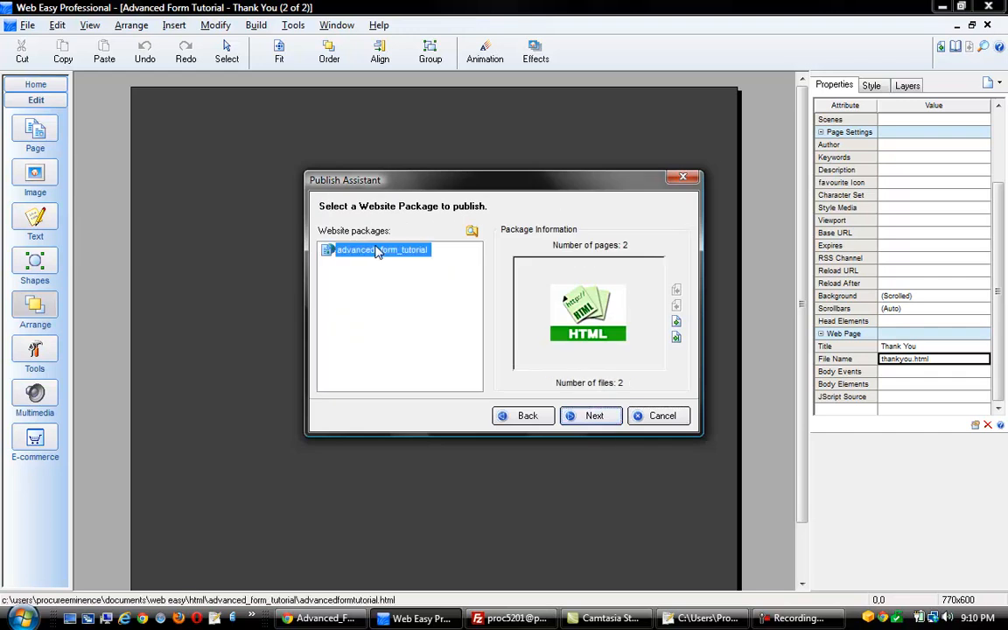
{"action": "left_click", "coordinate": [590, 417]}
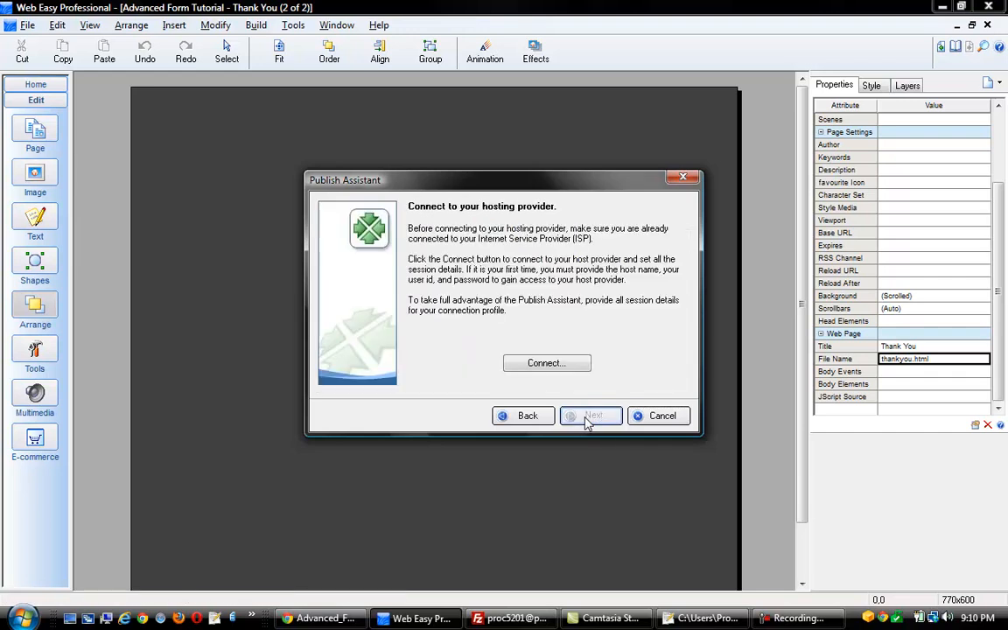
{"action": "left_click", "coordinate": [569, 364]}
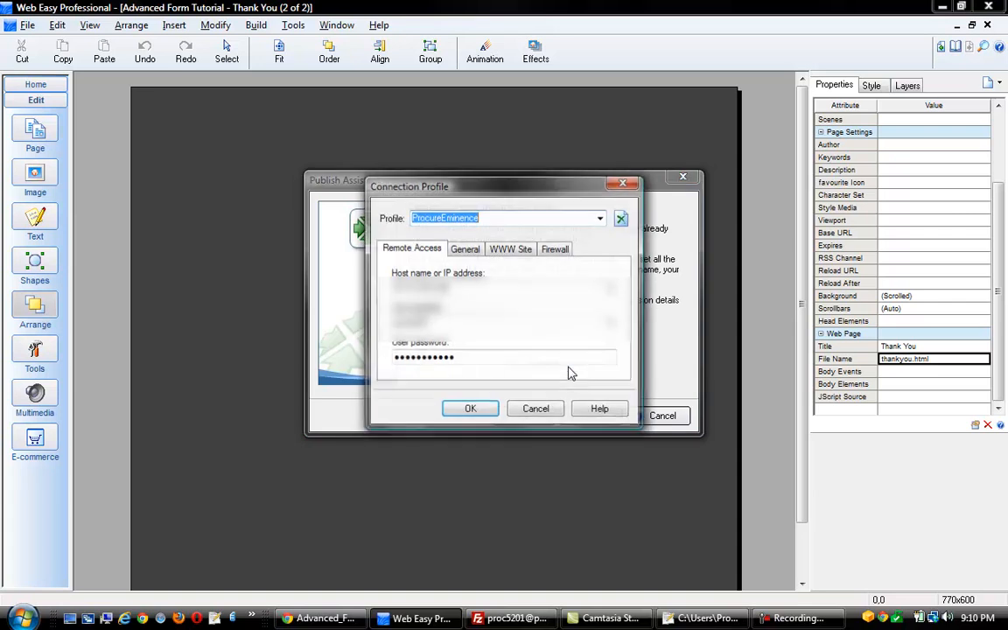
{"action": "left_click", "coordinate": [489, 411]}
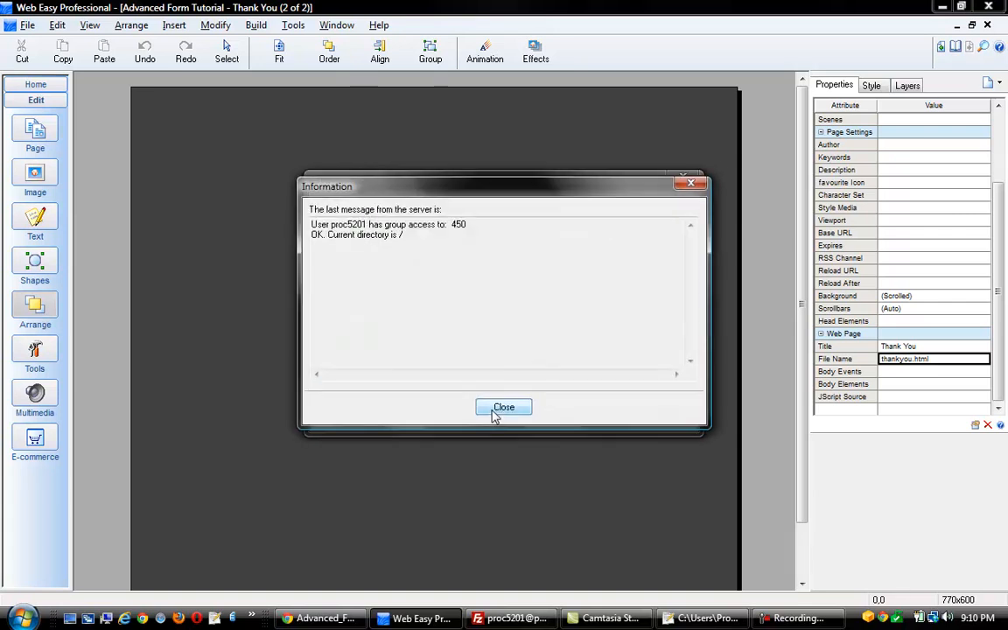
{"action": "left_click", "coordinate": [492, 412]}
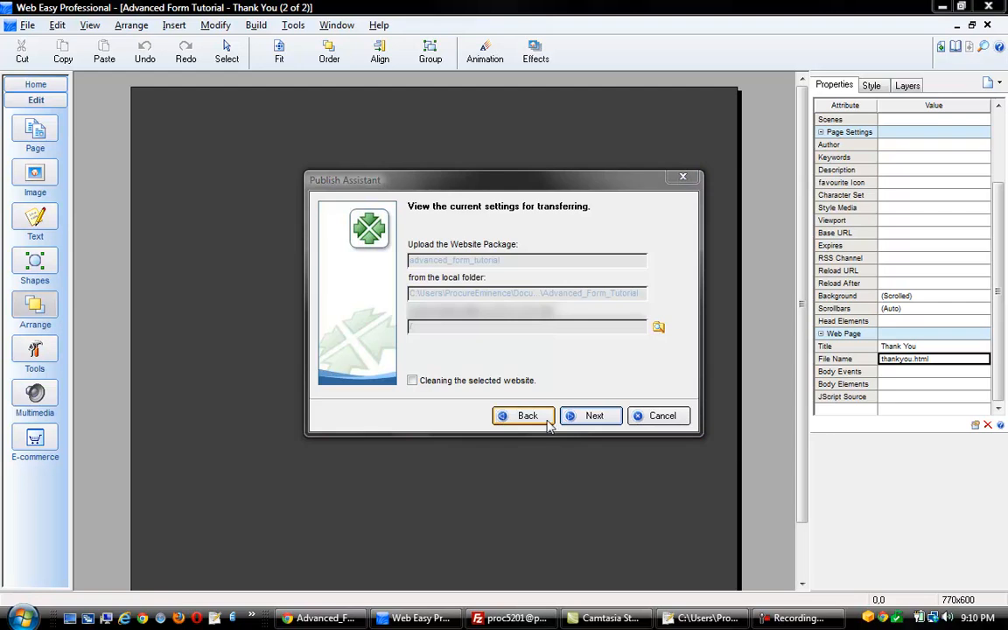
{"action": "left_click", "coordinate": [585, 417]}
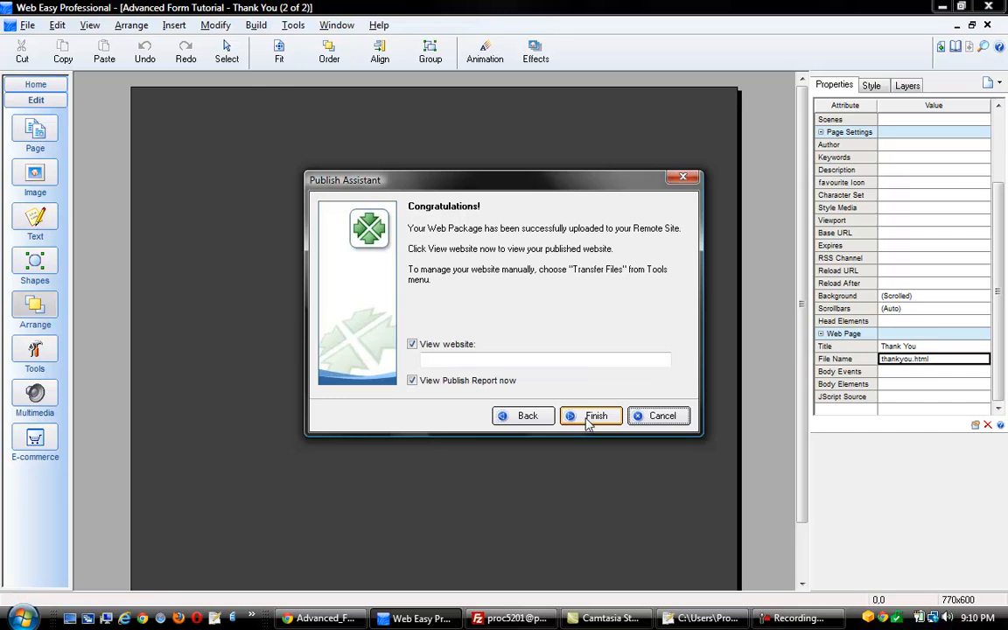
Uncheck View website and View Publish Report, then finish the Publish Assistant
{"action": "left_click", "coordinate": [413, 343]}
{"action": "left_click", "coordinate": [412, 379]}
{"action": "left_click", "coordinate": [593, 420]}
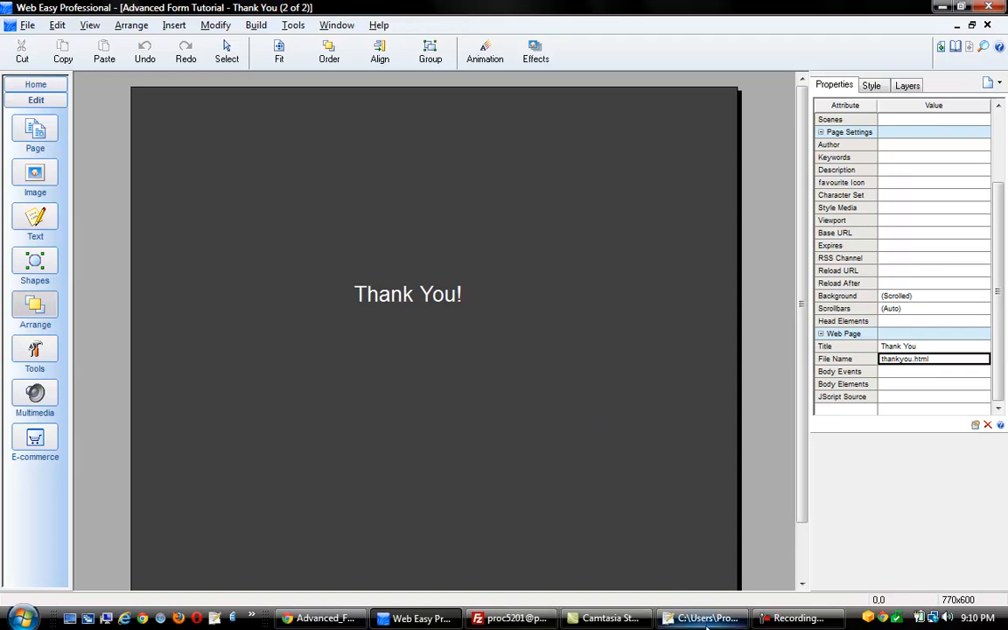
Point formmailer.php's Location redirect to /thankyou.html and save the file
{"action": "key", "text": "alt+Tab"}
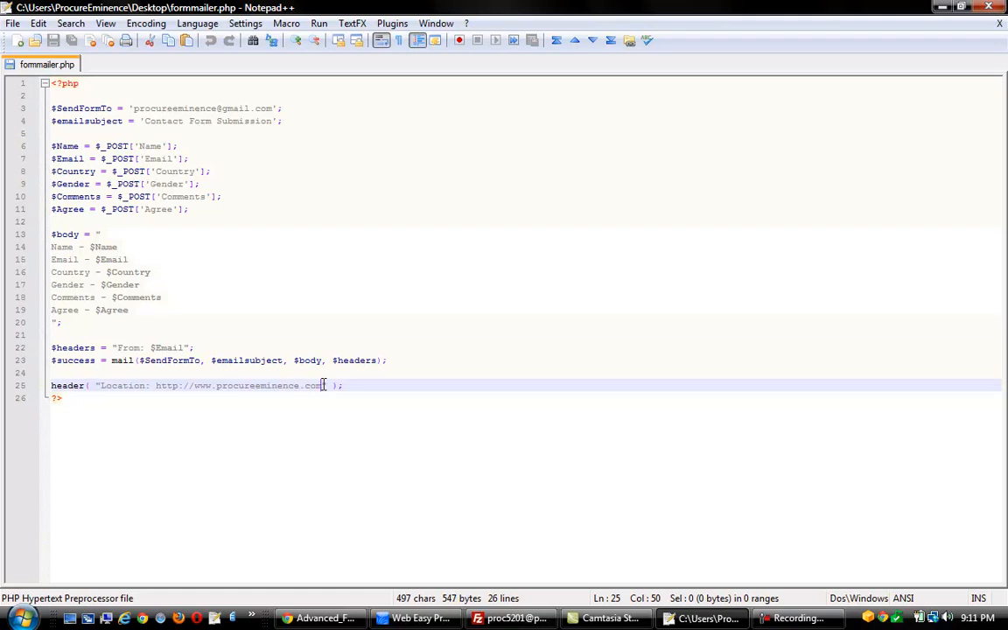
{"action": "type", "text": "\""}
{"action": "type", "text": "/thankyou"}
{"action": "type", "text": "html"}
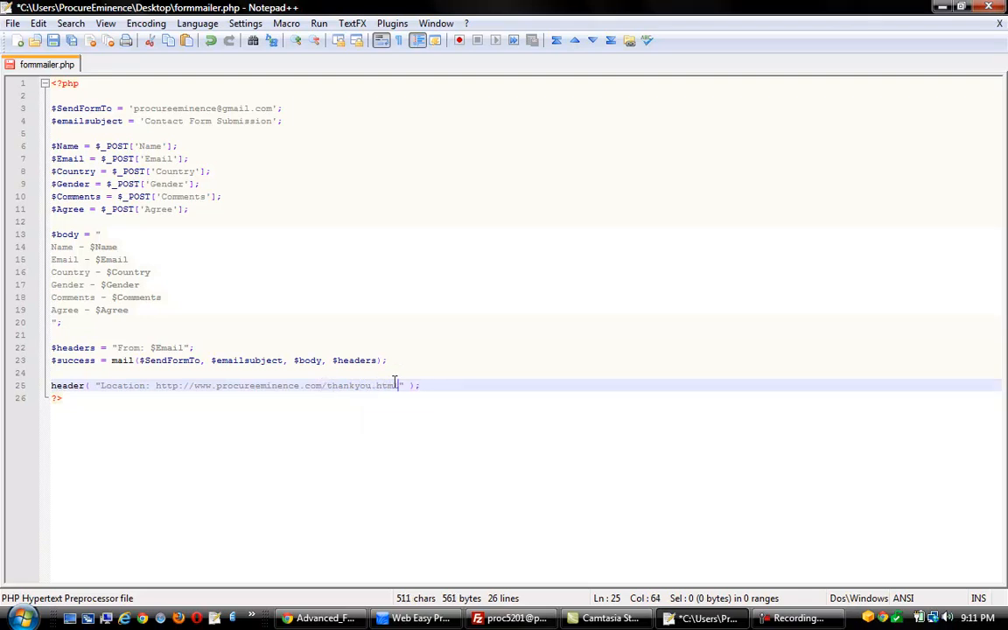
{"action": "left_click", "coordinate": [53, 41]}
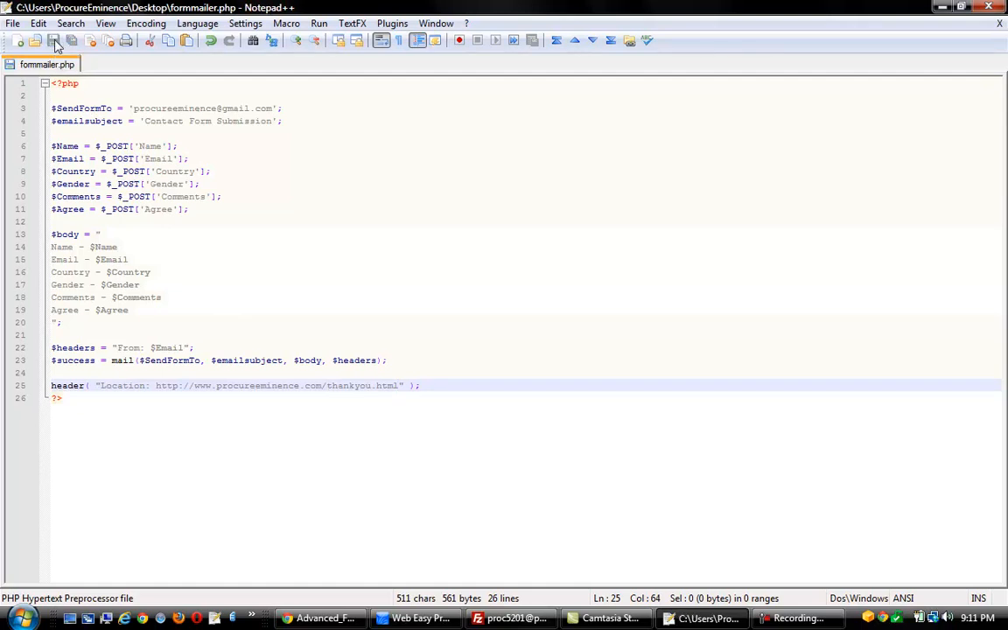
{"action": "left_click", "coordinate": [687, 620]}
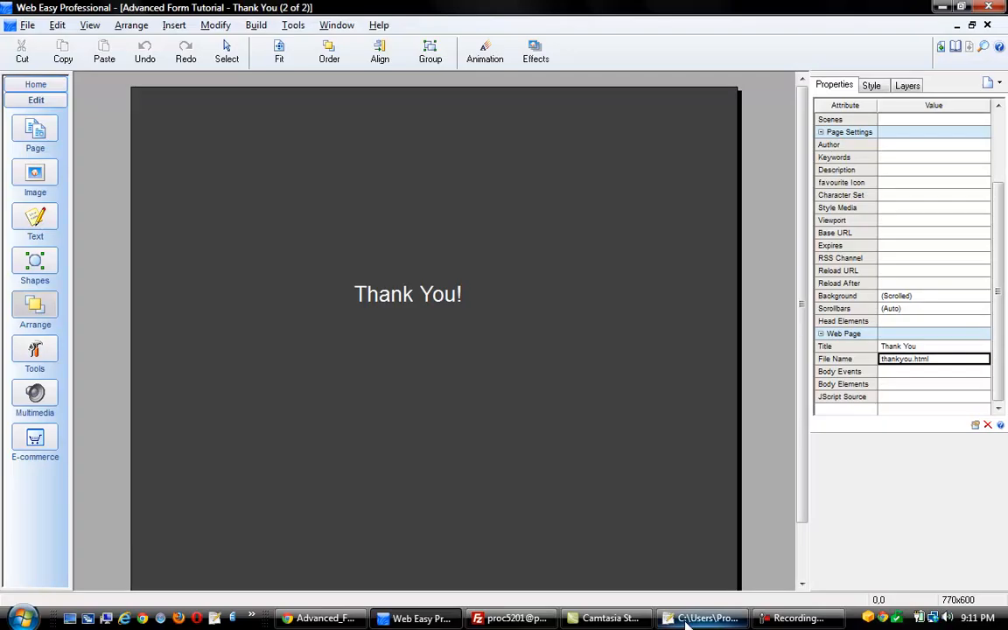
Upload the updated formmailer file from the desktop to the server through FileZilla
{"action": "left_click", "coordinate": [70, 620]}
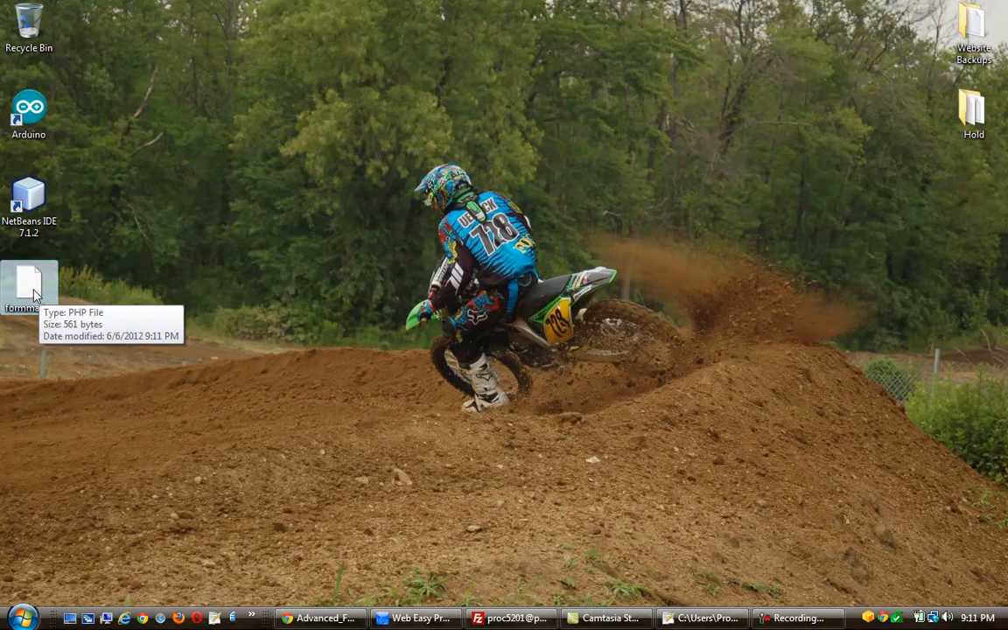
{"action": "left_click_drag", "start_coordinate": [34, 296], "coordinate": [700, 400]}
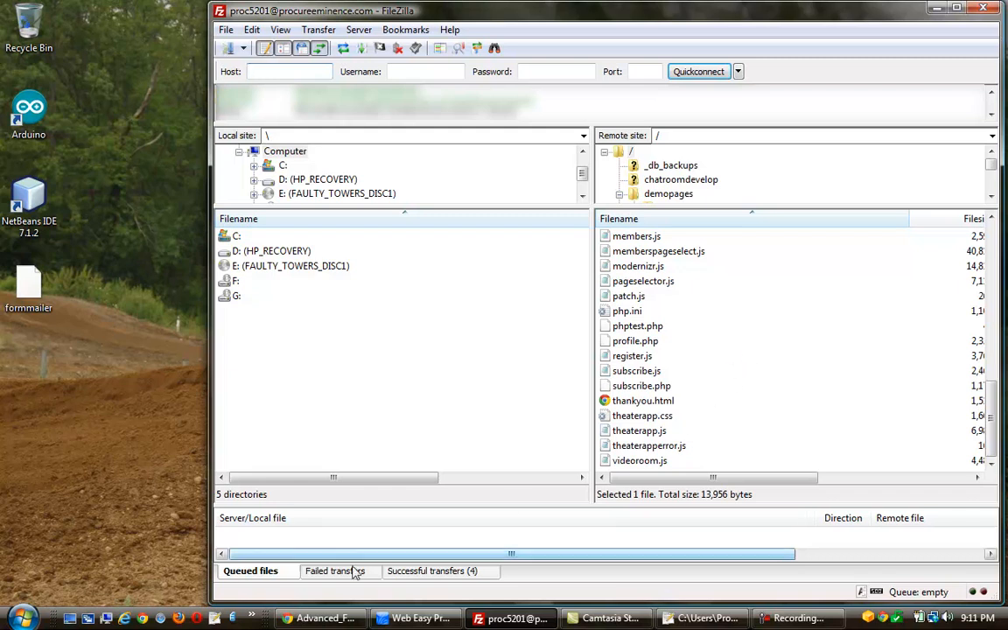
{"action": "left_click", "coordinate": [321, 621]}
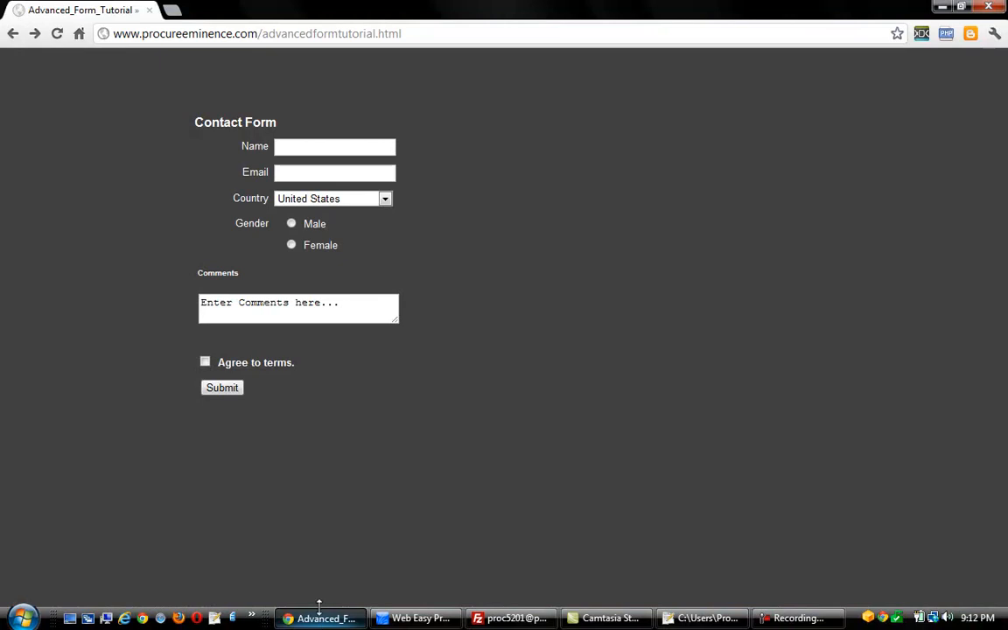
Reload the live contact form and enter a test name and e-mail address
{"action": "left_click", "coordinate": [59, 41]}
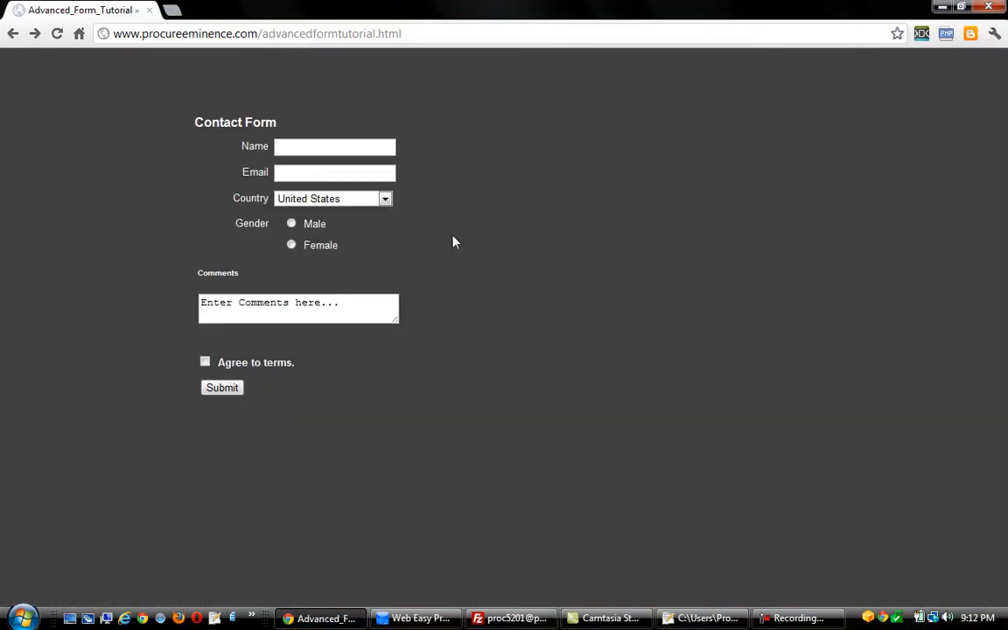
{"action": "left_click", "coordinate": [303, 147]}
{"action": "type", "text": "Mi"}
{"action": "type", "text": "ke"}
{"action": "key", "text": "Tab"}
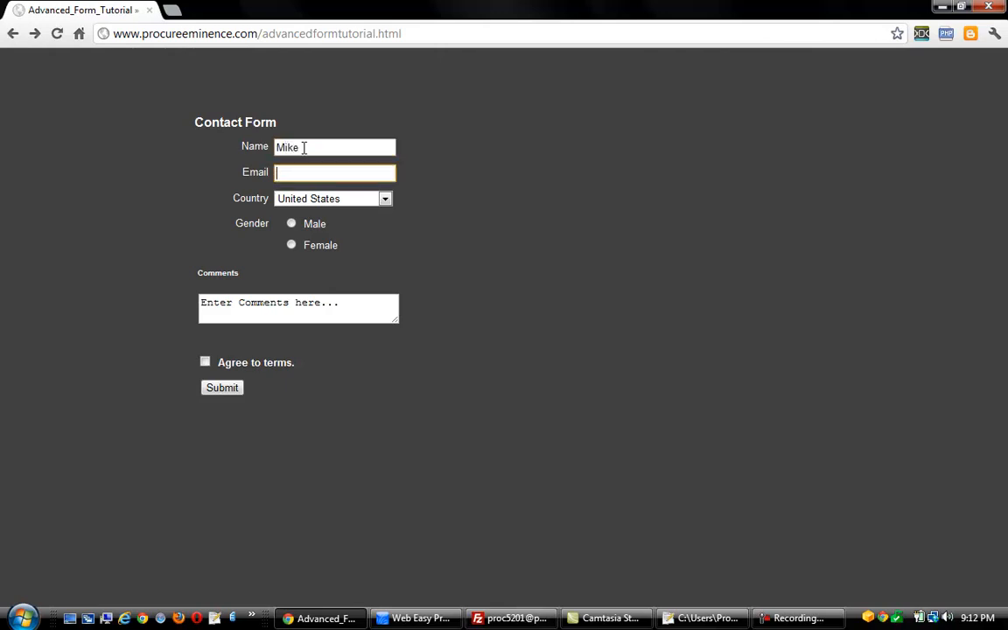
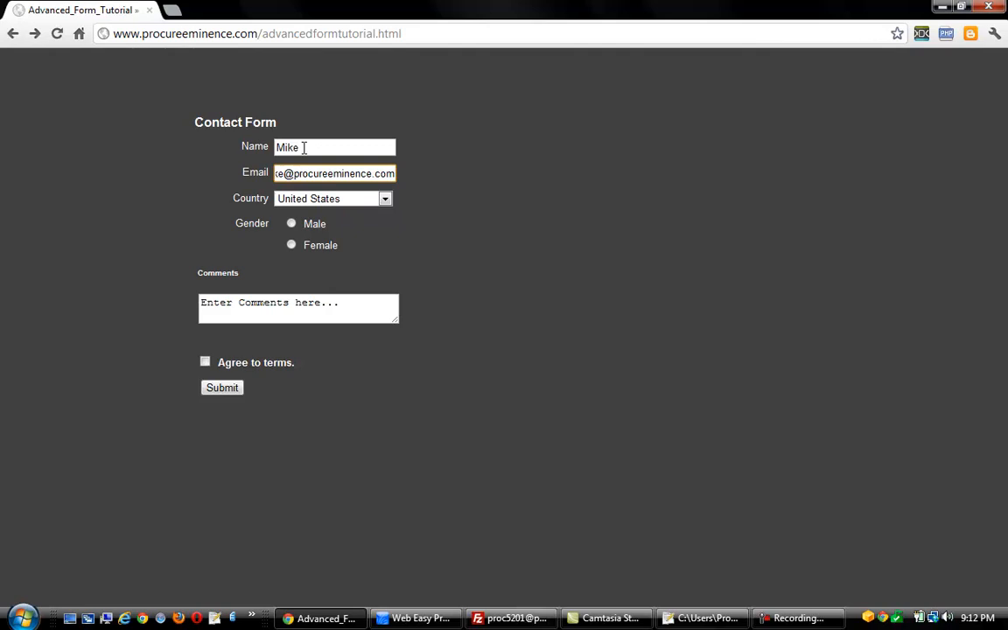
Choose Male, comment 'Testing.', agree to the terms and submit the form
{"action": "left_click", "coordinate": [291, 224]}
{"action": "left_click", "coordinate": [329, 305]}
{"action": "left_click_drag", "start_coordinate": [355, 307], "coordinate": [181, 310]}
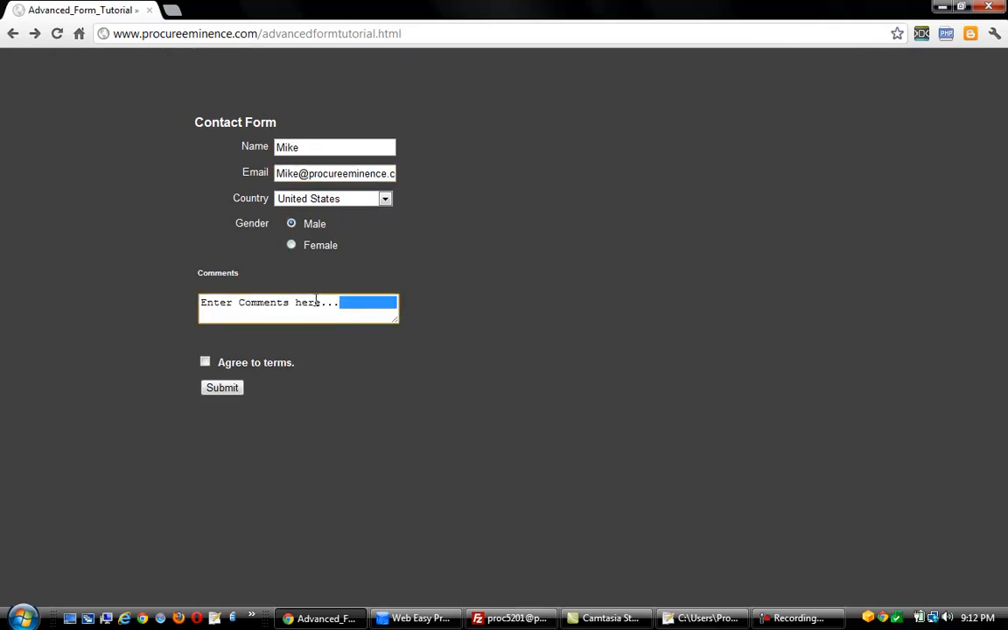
{"action": "key", "text": "BackSpace"}
{"action": "key", "text": "BackSpace"}
{"action": "key", "text": "BackSpace"}
{"action": "key", "text": "BackSpace"}
{"action": "key", "text": "BackSpace"}
{"action": "key", "text": "BackSpace"}
{"action": "key", "text": "BackSpace"}
{"action": "key", "text": "BackSpace"}
{"action": "key", "text": "BackSpace"}
{"action": "key", "text": "BackSpace"}
{"action": "key", "text": "BackSpace"}
{"action": "key", "text": "BackSpace"}
{"action": "key", "text": "BackSpace"}
{"action": "key", "text": "BackSpace"}
{"action": "key", "text": "BackSpace"}
{"action": "key", "text": "BackSpace"}
{"action": "key", "text": "BackSpace"}
{"action": "key", "text": "BackSpace"}
{"action": "key", "text": "BackSpace"}
{"action": "key", "text": "BackSpace"}
{"action": "key", "text": "BackSpace"}
{"action": "key", "text": "BackSpace"}
{"action": "key", "text": "BackSpace"}
{"action": "type", "text": "Testingf"}
{"action": "key", "text": "BackSpace"}
{"action": "type", "text": "."}
{"action": "left_click", "coordinate": [205, 363]}
{"action": "left_click", "coordinate": [215, 391]}
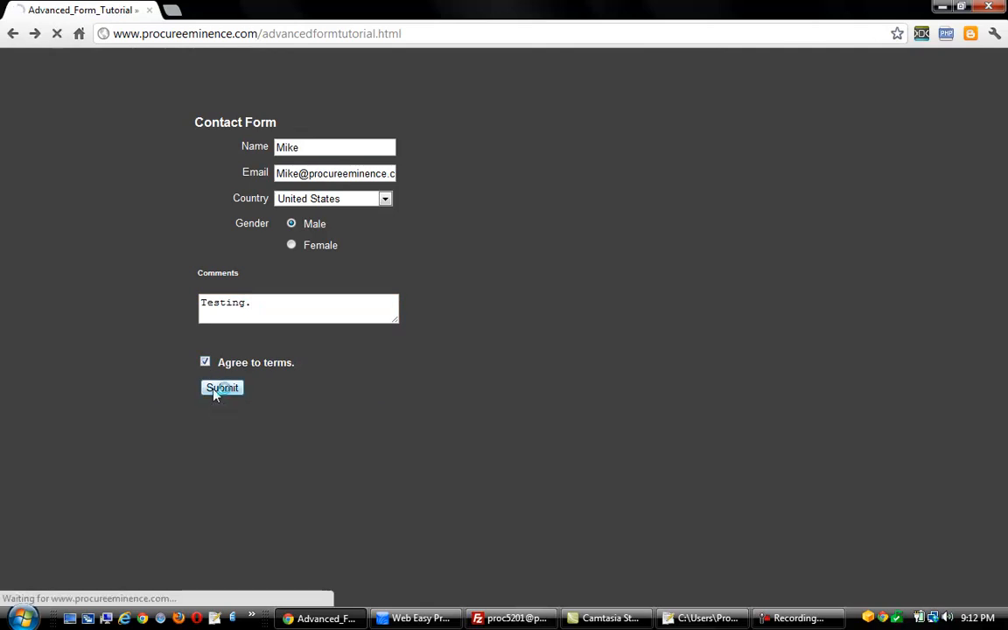